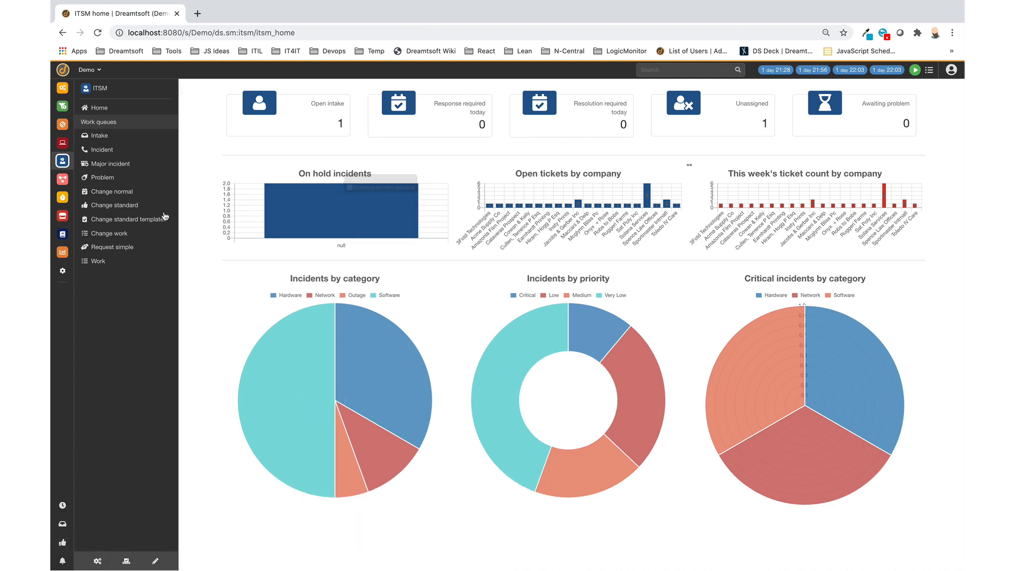
# Open the ITSM bundle navigation record from the Customers area's navigation menu configuration
pyautogui.click(62, 143)
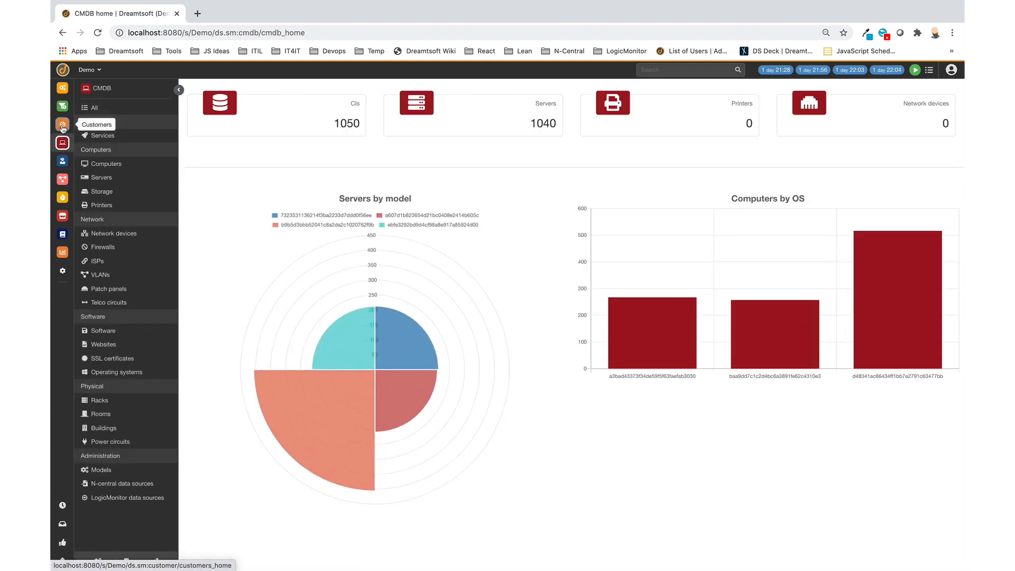
pyautogui.click(62, 125)
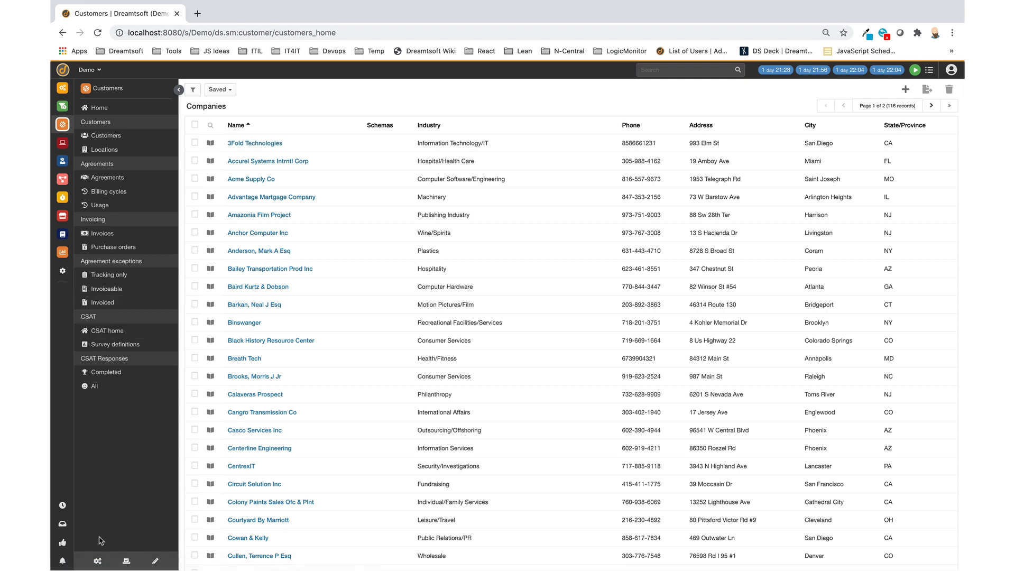
pyautogui.click(98, 561)
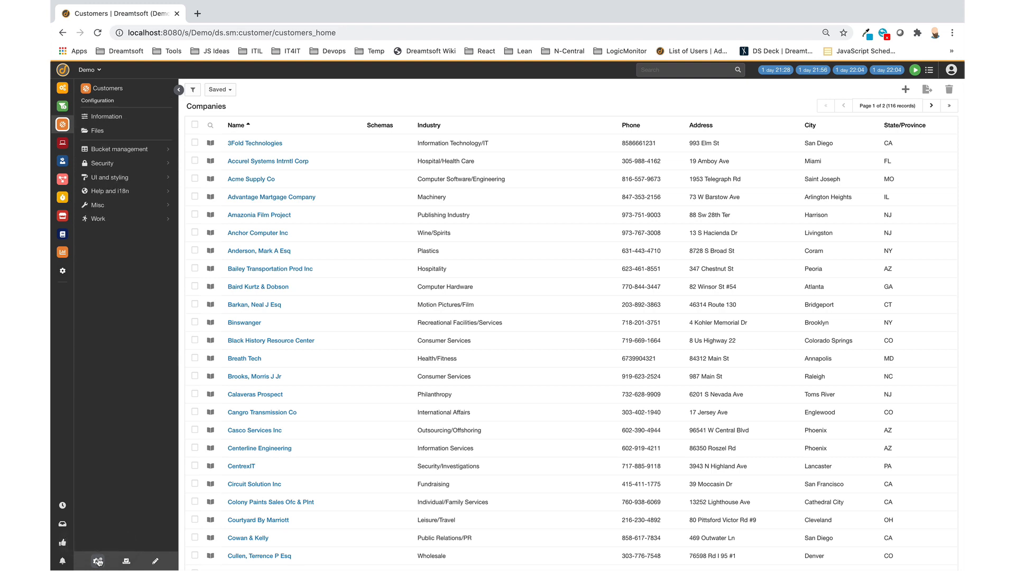
pyautogui.click(116, 180)
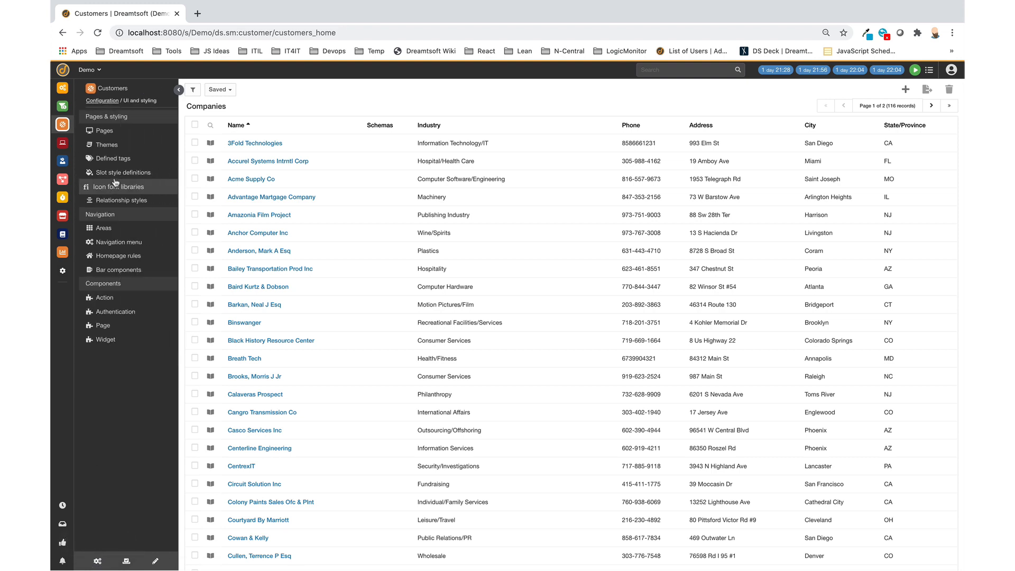
pyautogui.click(110, 243)
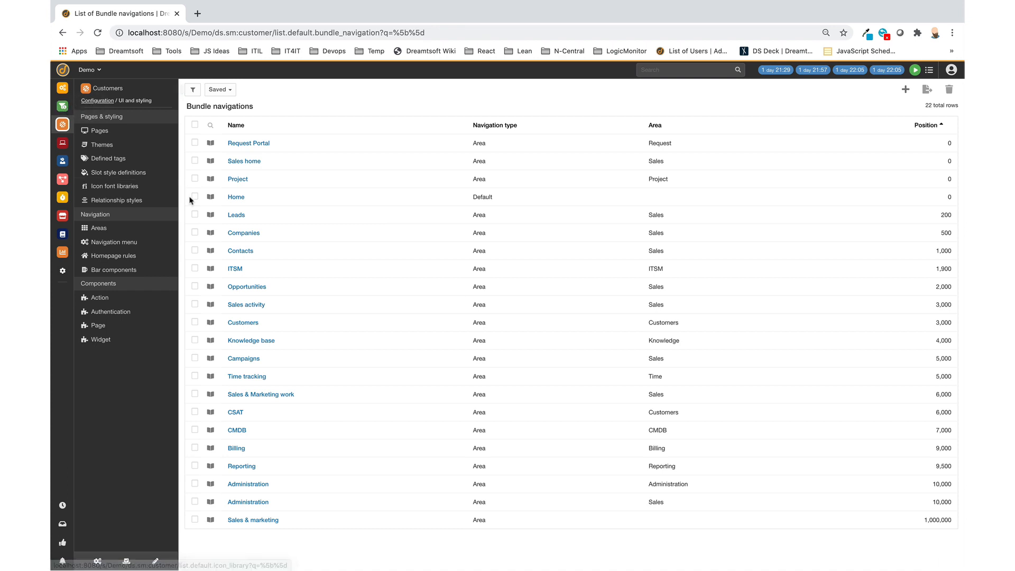
pyautogui.click(233, 270)
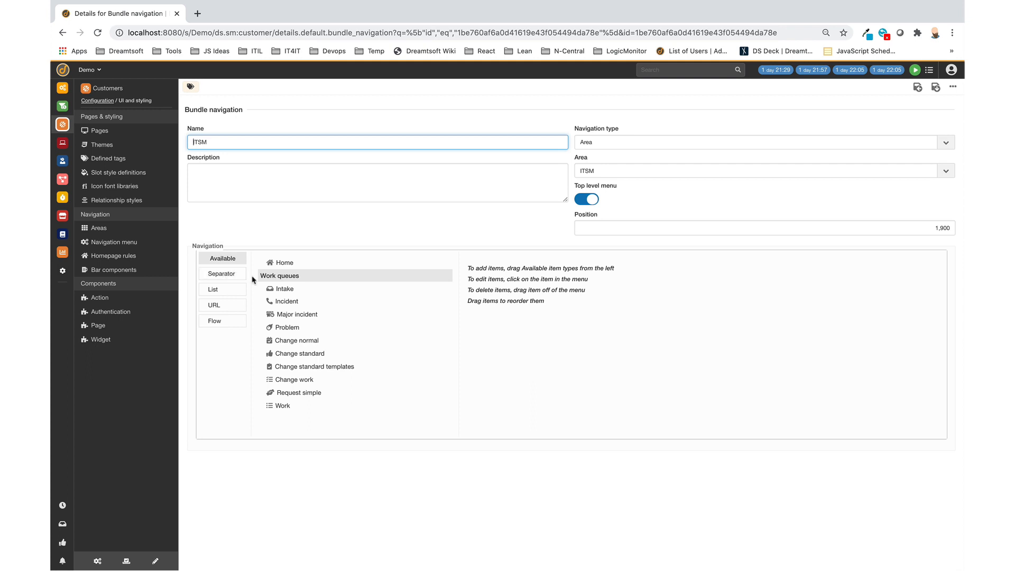
# Add a List item below Intake in the ITSM navigation, labelled Closed Incidents and using the Incident bucket
pyautogui.moveTo(214, 289); pyautogui.dragTo(288, 300)
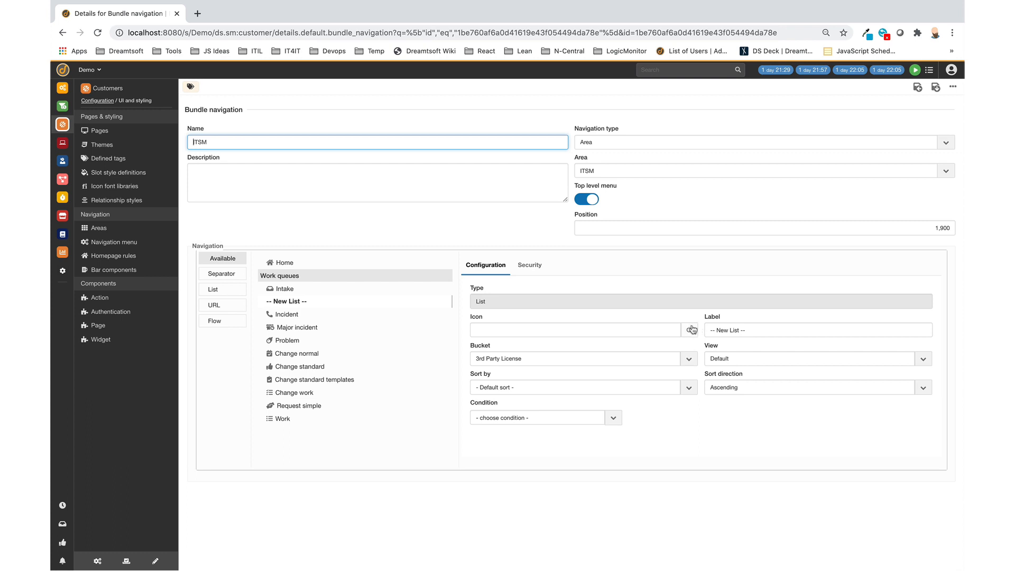
pyautogui.tripleClick(718, 329)
pyautogui.write('Clo')
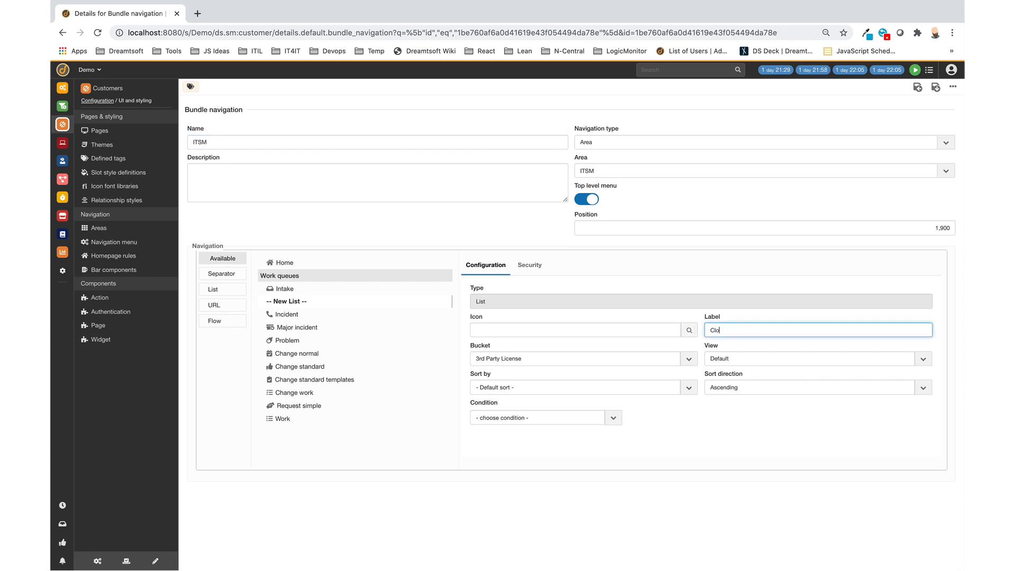
pyautogui.write('sed Incidents')
pyautogui.click(608, 363)
pyautogui.write('inc')
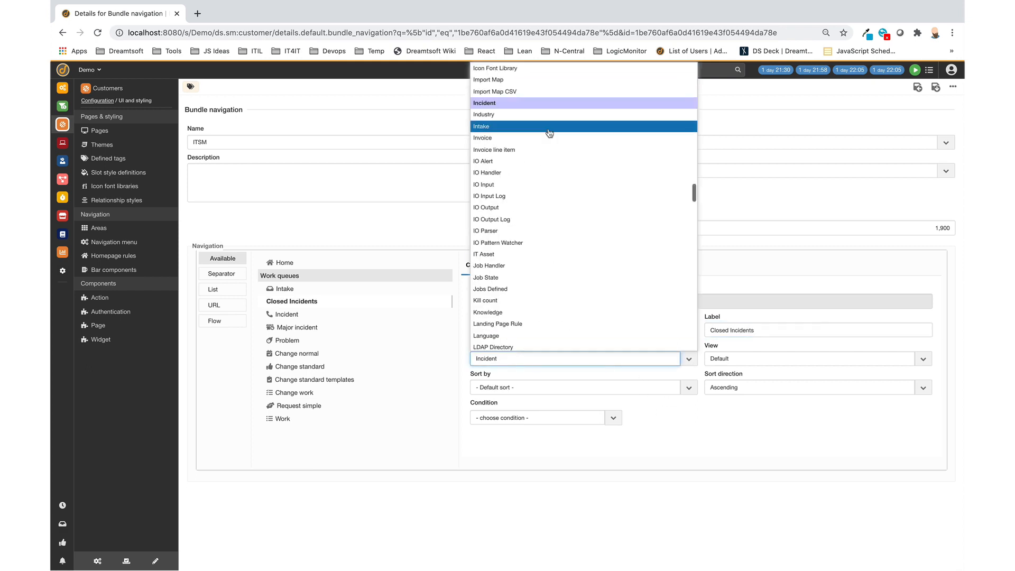
pyautogui.click(550, 103)
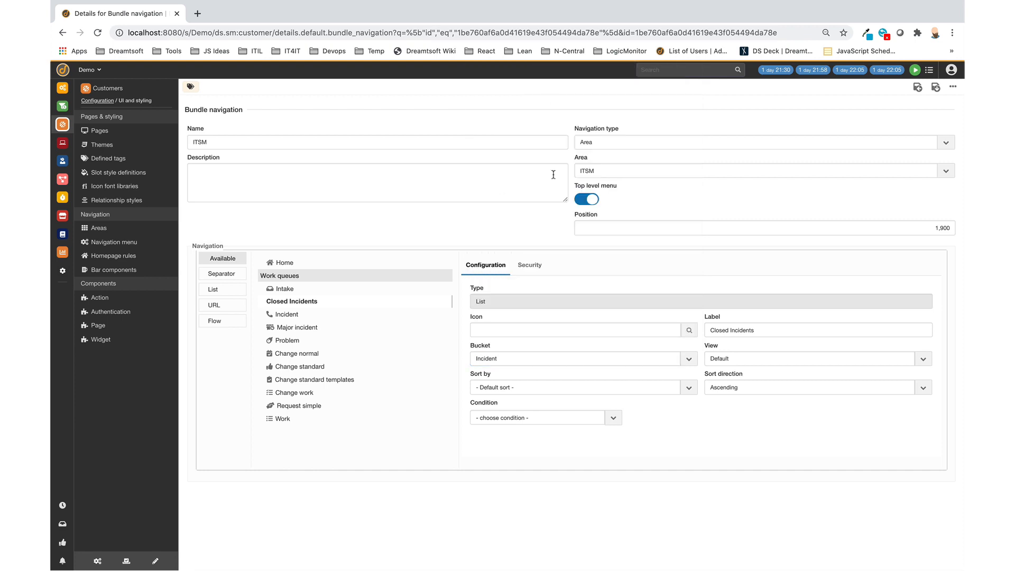
# Search the Font Awesome v5 Solid library for "closed" and assign the closed-captioning icon to the Closed Incidents item
pyautogui.click(689, 330)
pyautogui.write('closed')
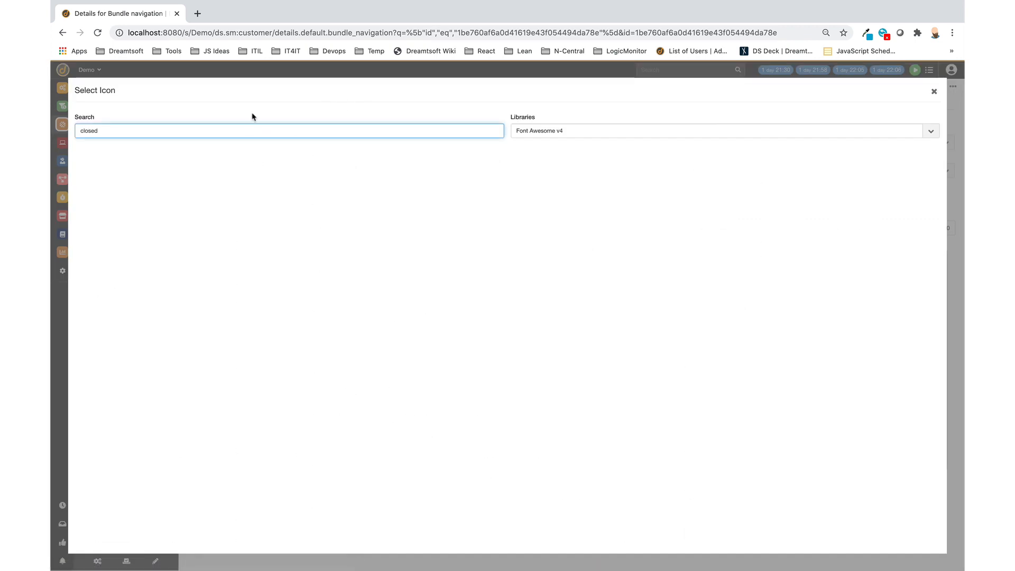
pyautogui.click(725, 129)
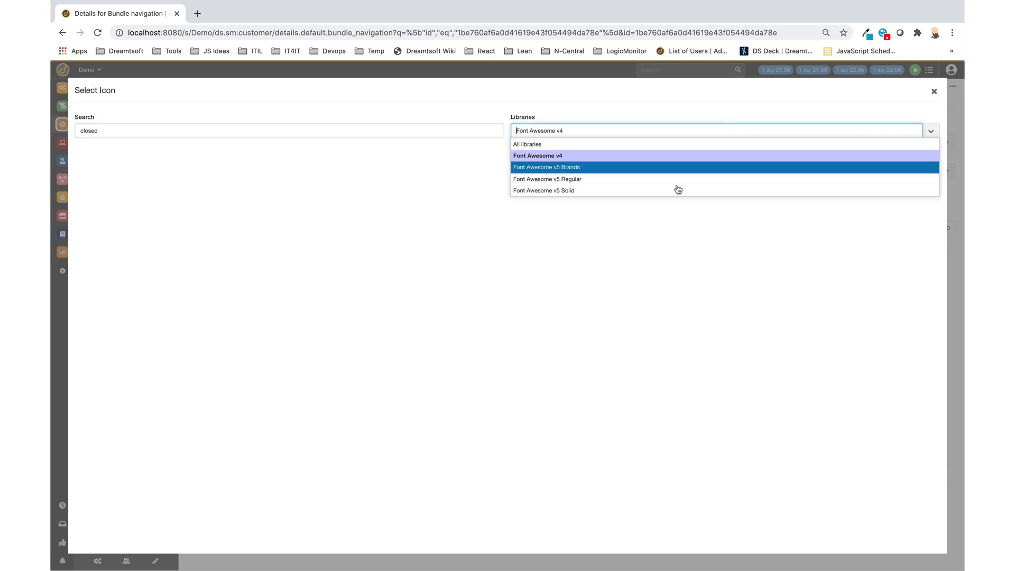
pyautogui.click(659, 196)
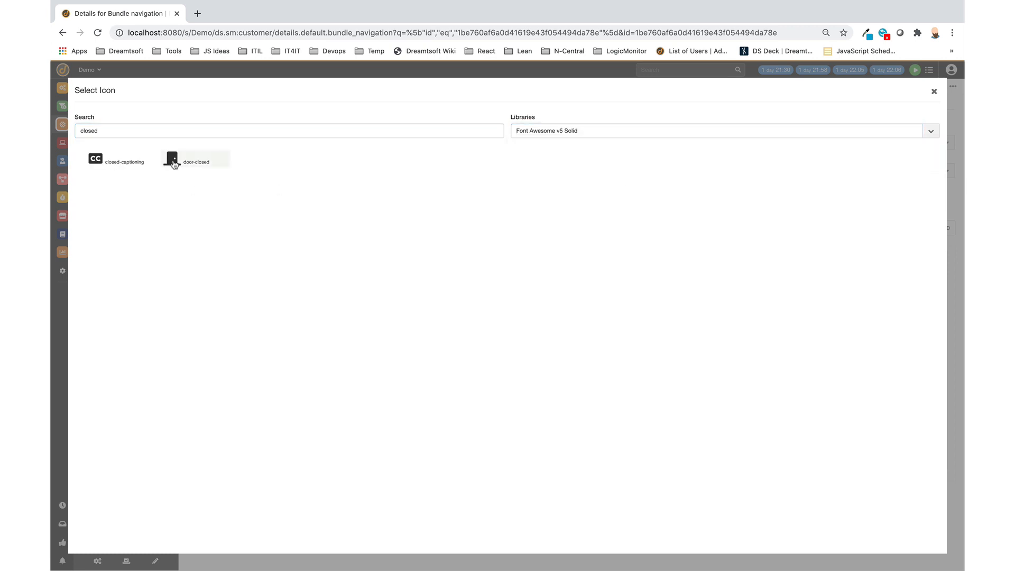
pyautogui.click(93, 161)
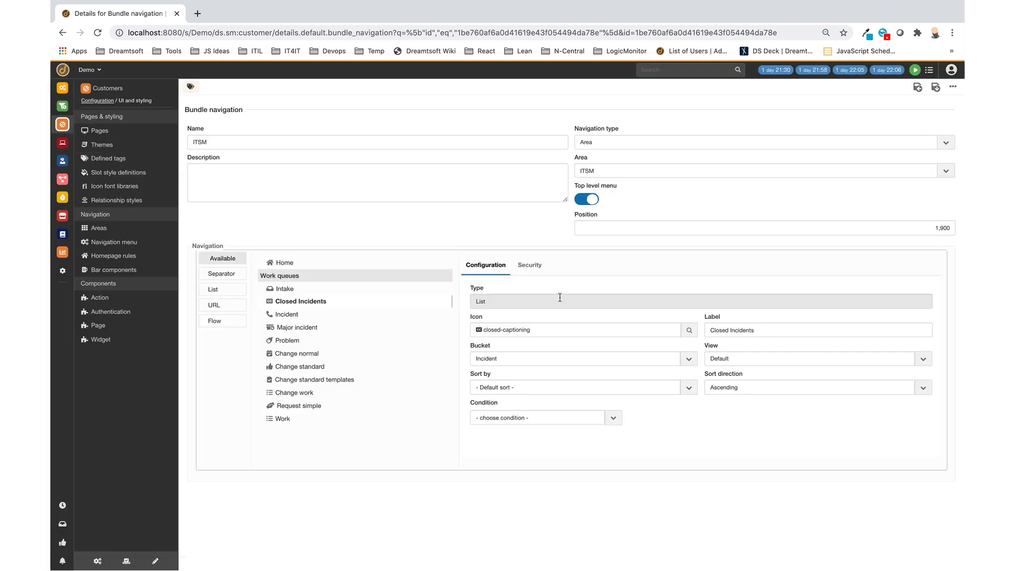
# Set the Closed Incidents list condition to Status is Closed
pyautogui.click(565, 418)
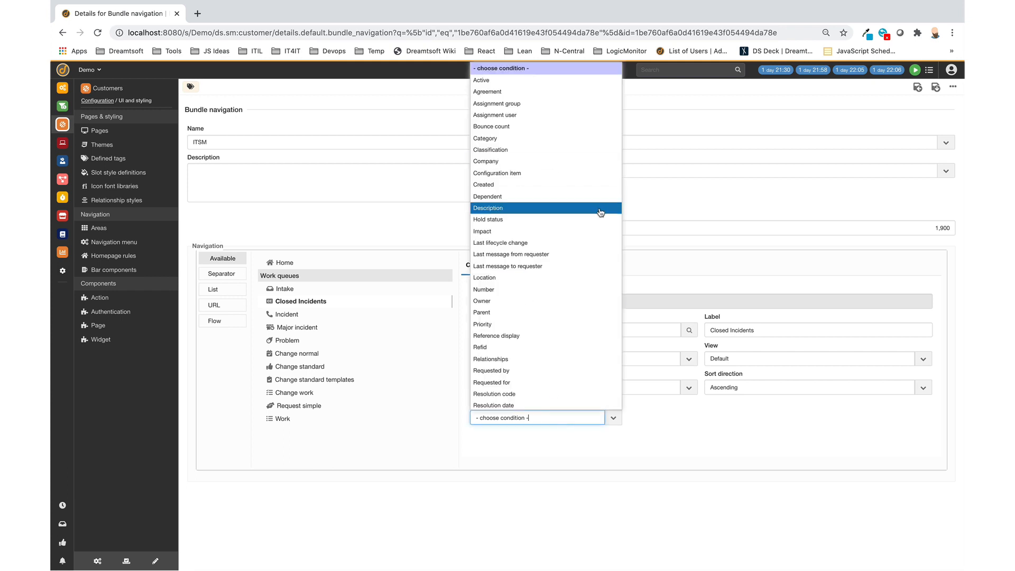
pyautogui.press('i')
pyautogui.press('Up')
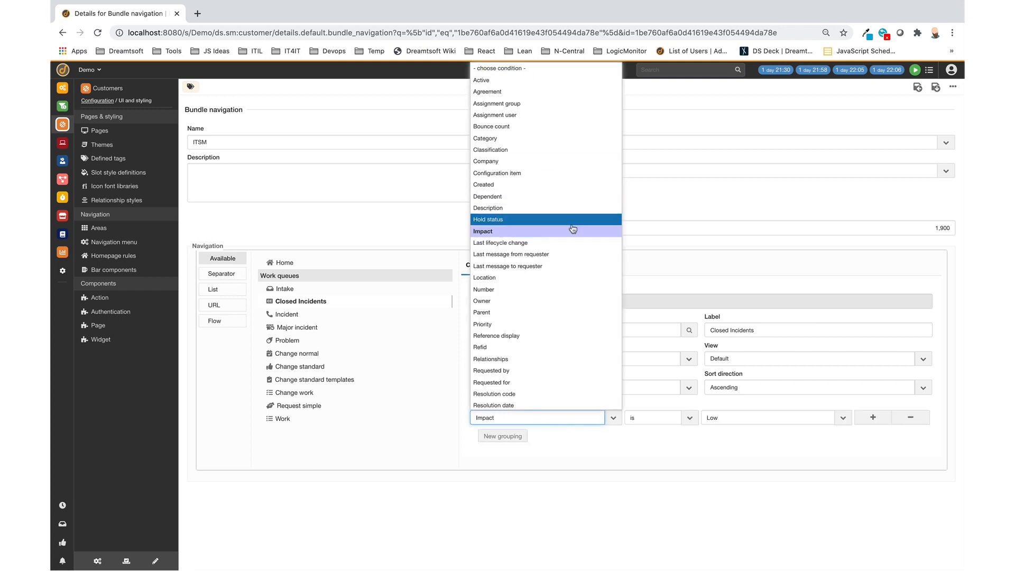
pyautogui.press('s')
pyautogui.press('t')
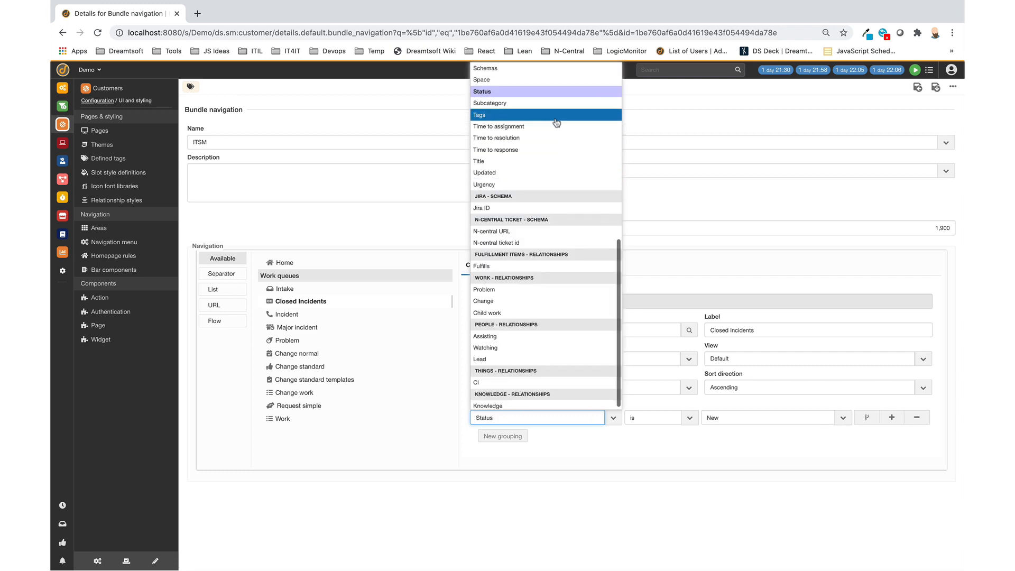
pyautogui.press('Return')
pyautogui.click(721, 416)
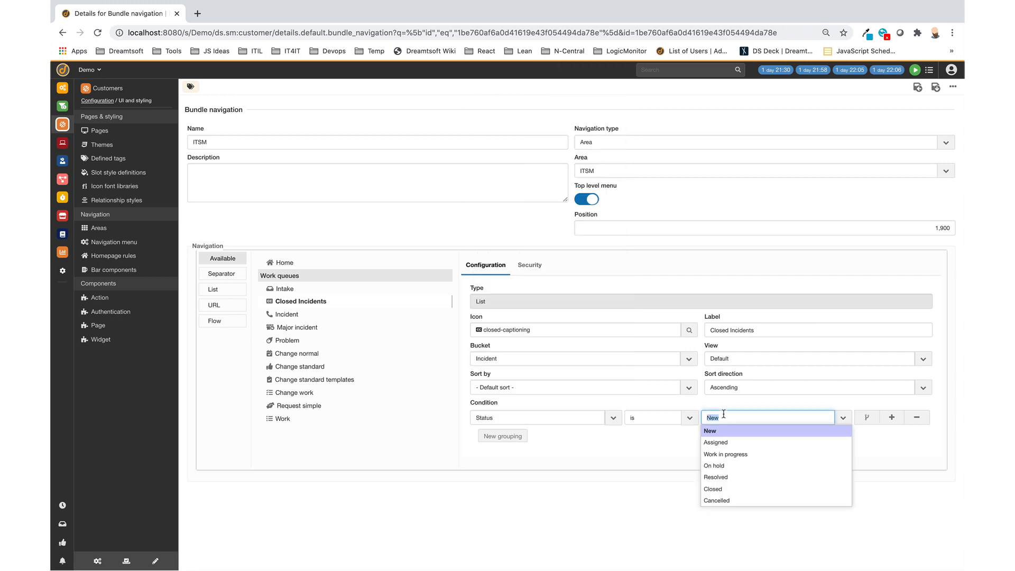
pyautogui.click(723, 491)
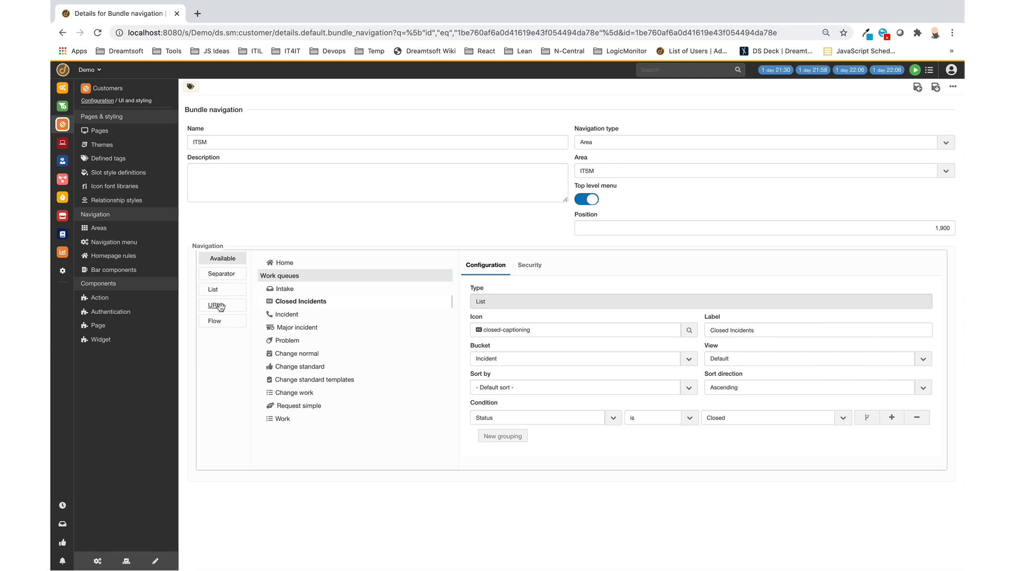
# Add a URL item below Closed Incidents in the navigation and label it Home
pyautogui.moveTo(220, 307); pyautogui.dragTo(272, 315)
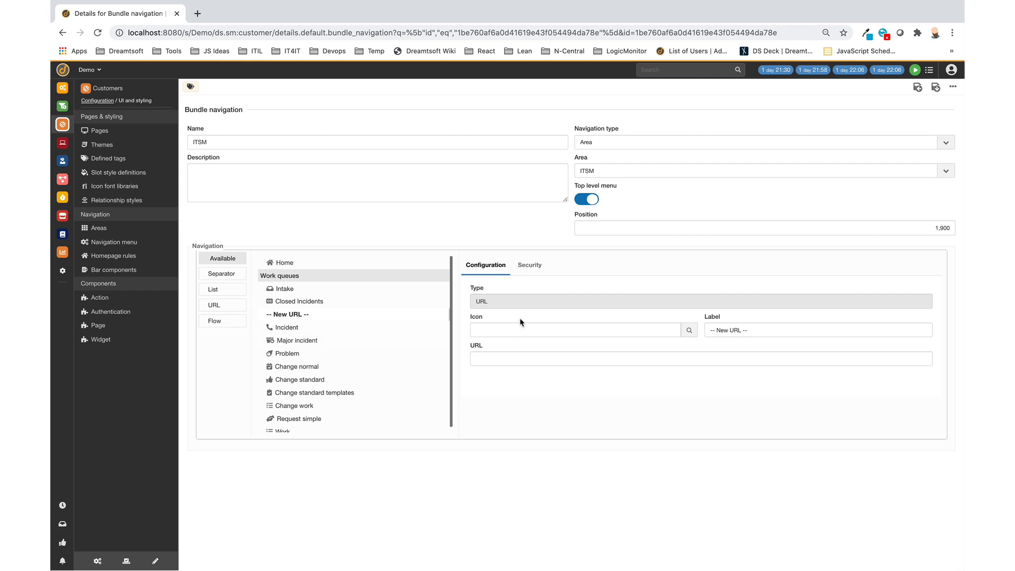
pyautogui.click(767, 333)
pyautogui.press('BackSpace')
pyautogui.write('H')
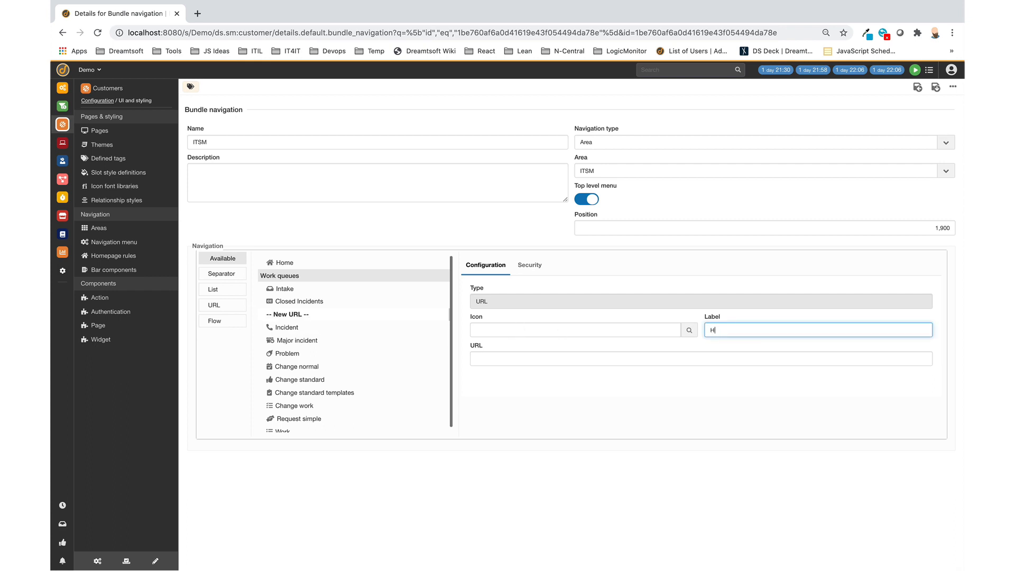
pyautogui.write('ome')
# Assign the home icon to the new Home URL item and set its URL to home
pyautogui.click(691, 331)
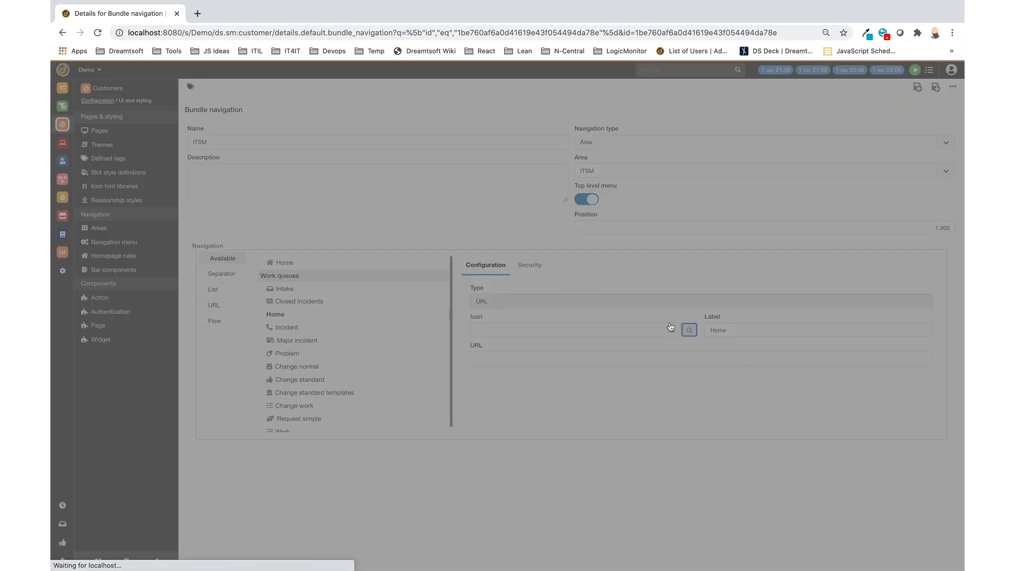
pyautogui.write('home')
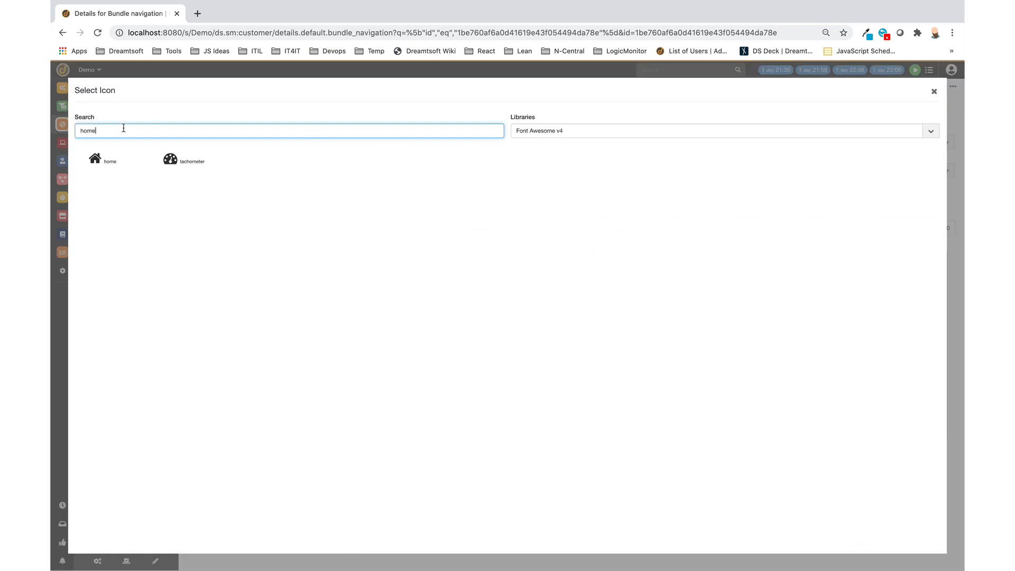
pyautogui.click(103, 163)
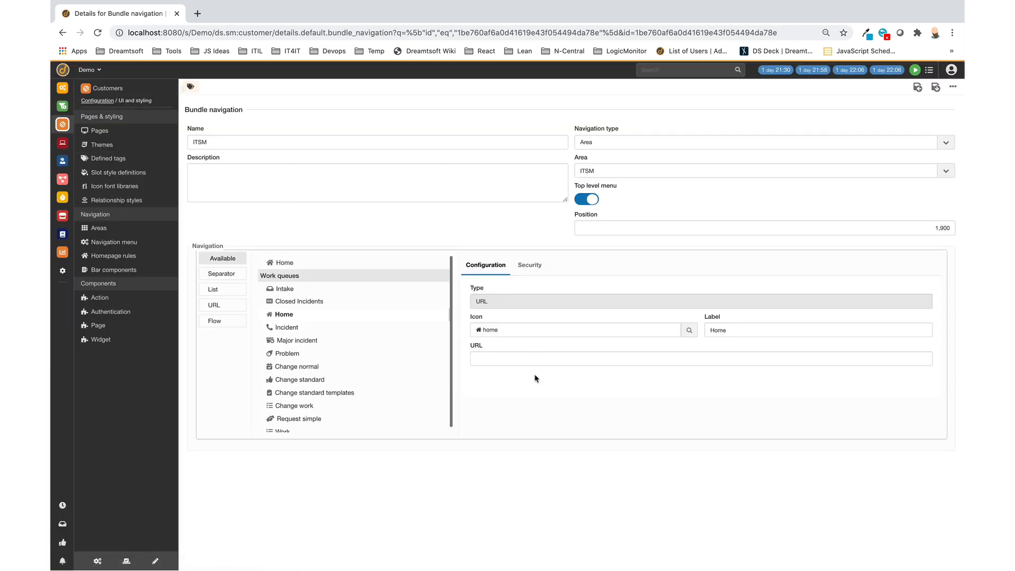
pyautogui.click(533, 359)
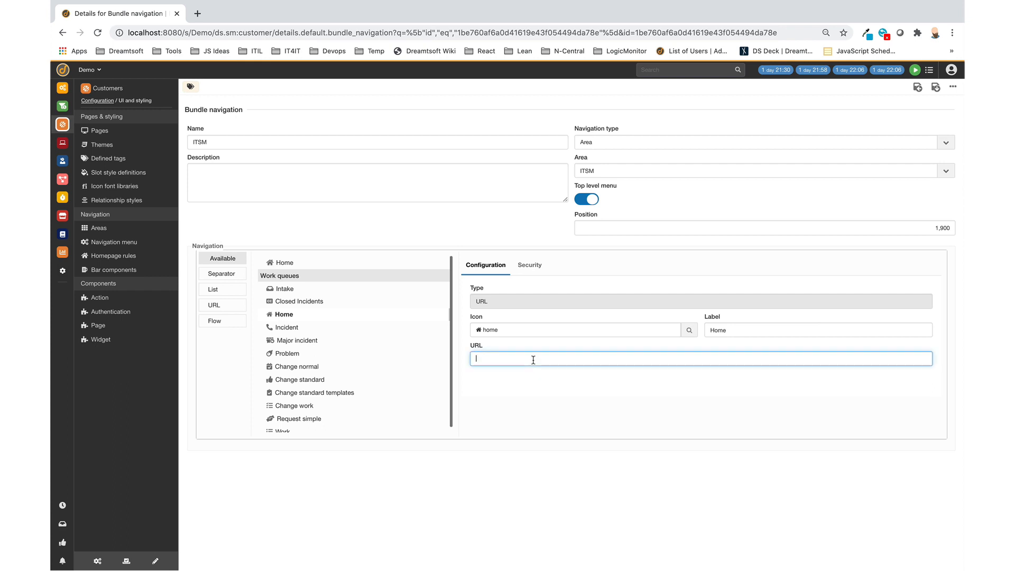
pyautogui.write('home')
# Add a Flow item below the new Home URL item and insert a Form Dialog into its flow
pyautogui.moveTo(214, 325); pyautogui.dragTo(287, 330)
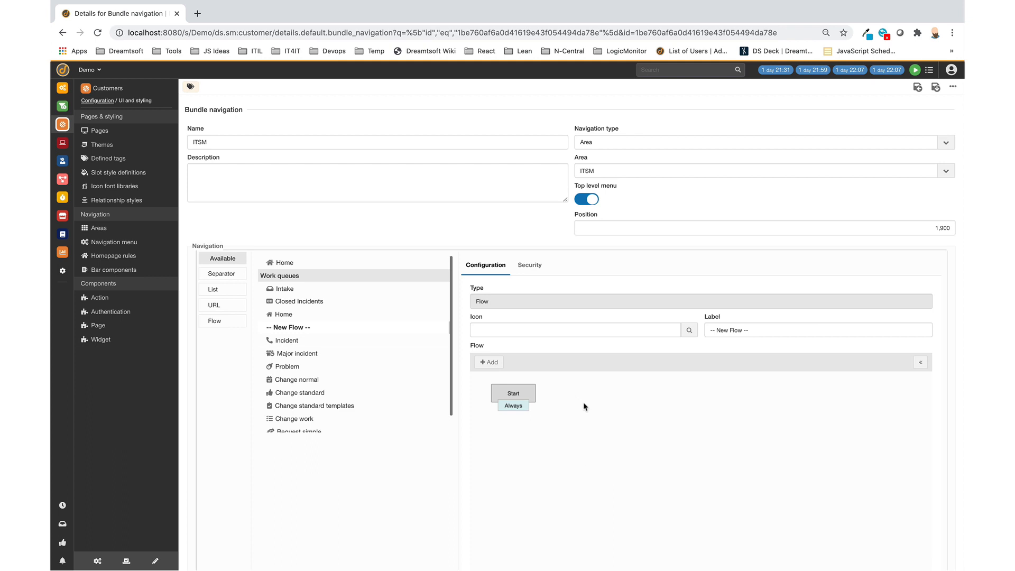
pyautogui.scroll(-2, 573, 423)
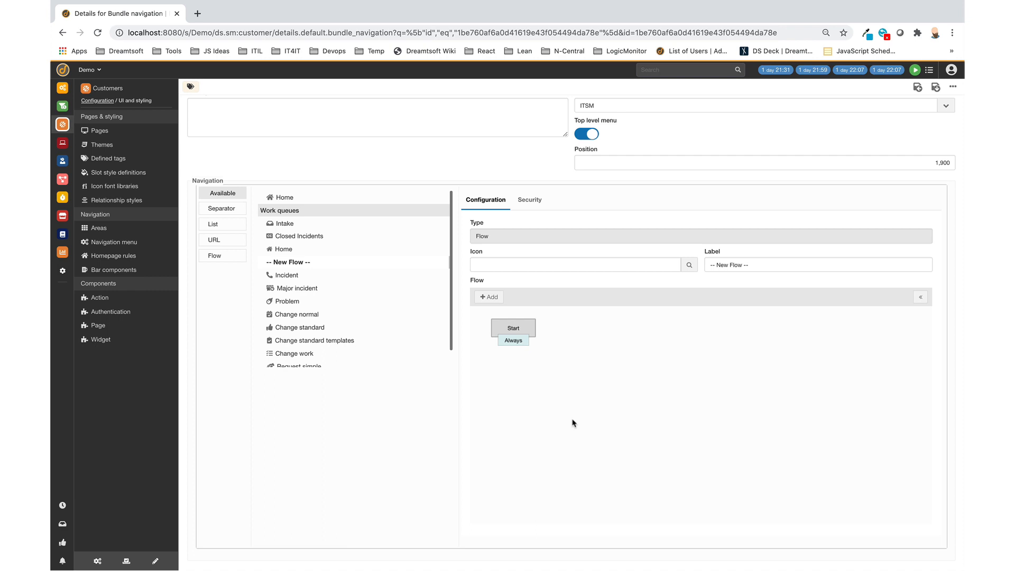
pyautogui.click(490, 297)
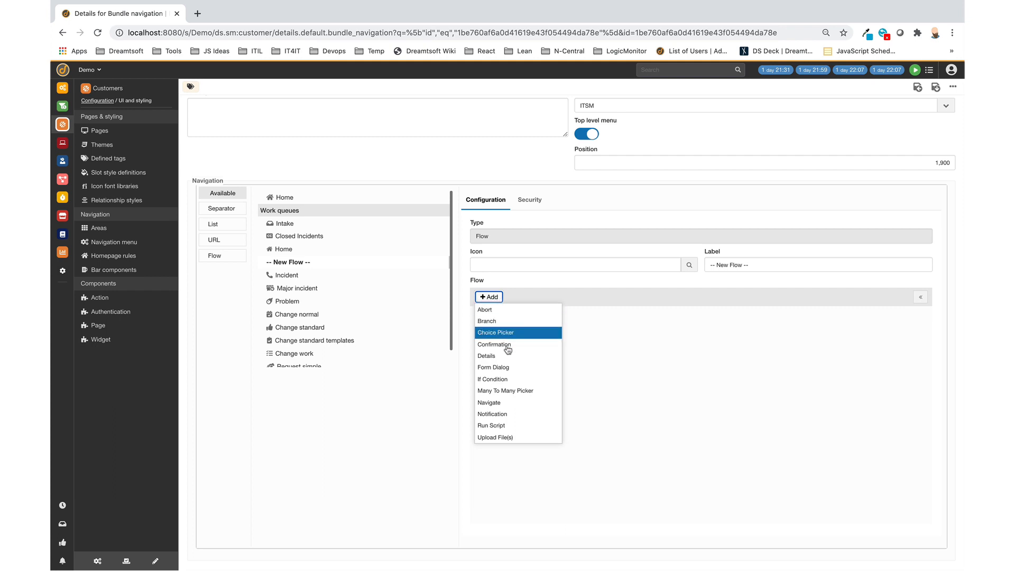
pyautogui.click(504, 366)
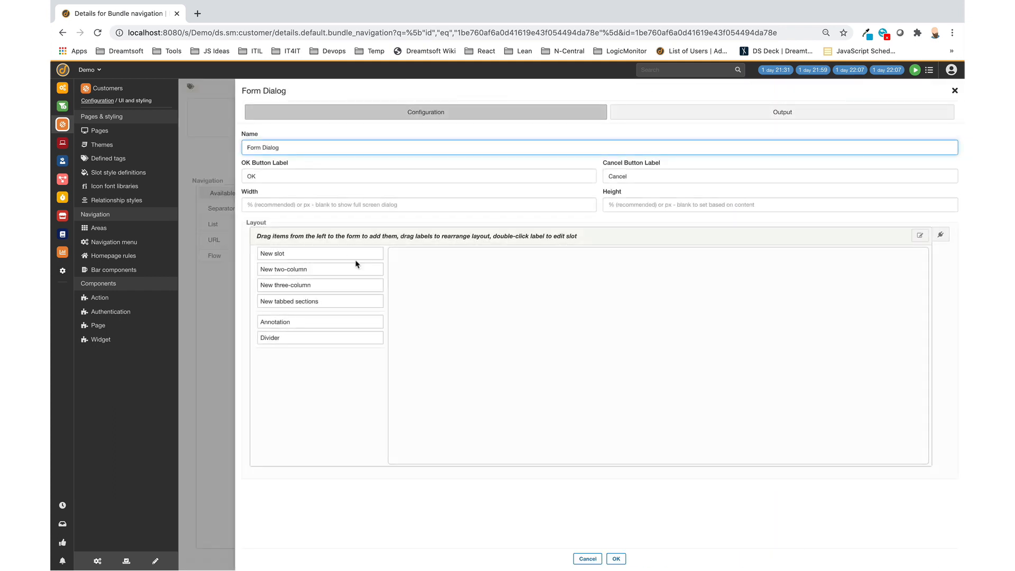
# Add a new String slot labelled Question 1 to the Form Dialog layout
pyautogui.moveTo(350, 249); pyautogui.dragTo(469, 295)
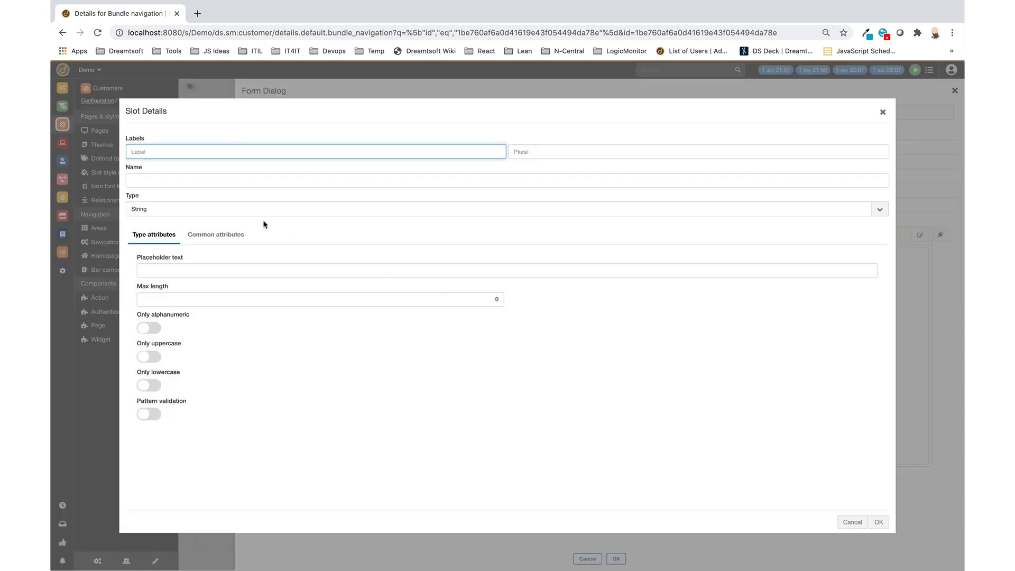
pyautogui.write('Questions 1 1')
pyautogui.press('Tab')
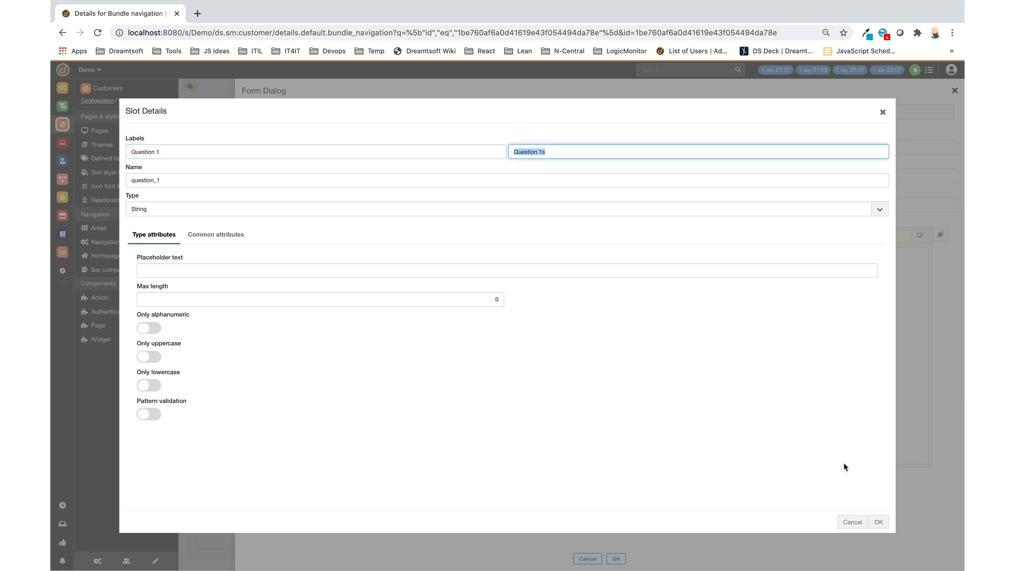
pyautogui.click(878, 522)
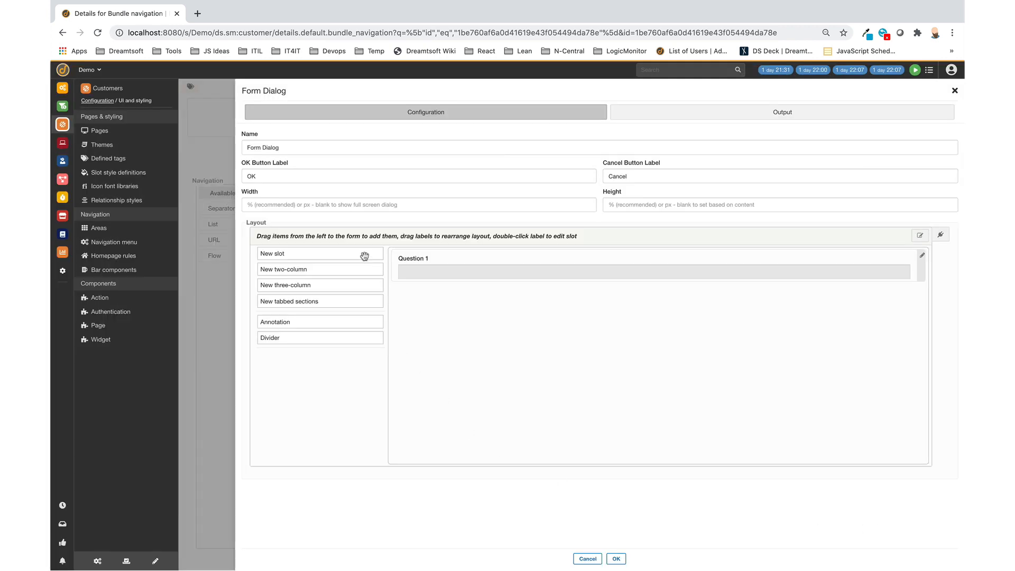
# Add a second new slot to the Form Dialog layout, labelled Question 2, with the type Choice
pyautogui.moveTo(364, 256); pyautogui.dragTo(469, 355)
pyautogui.write('Questi')
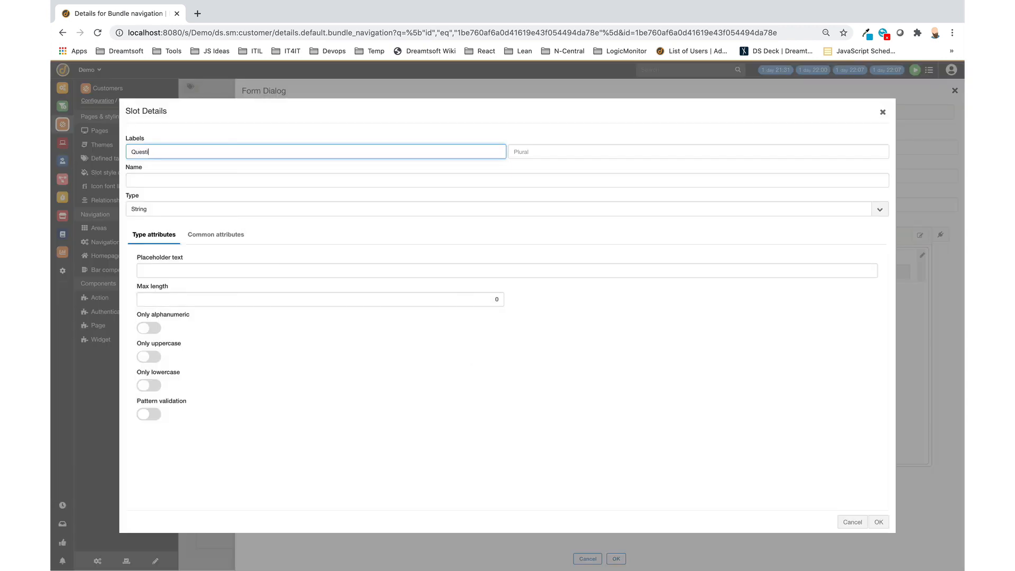
pyautogui.write('on 2')
pyautogui.press('Tab')
pyautogui.click(330, 211)
pyautogui.scroll(10, 317, 233)
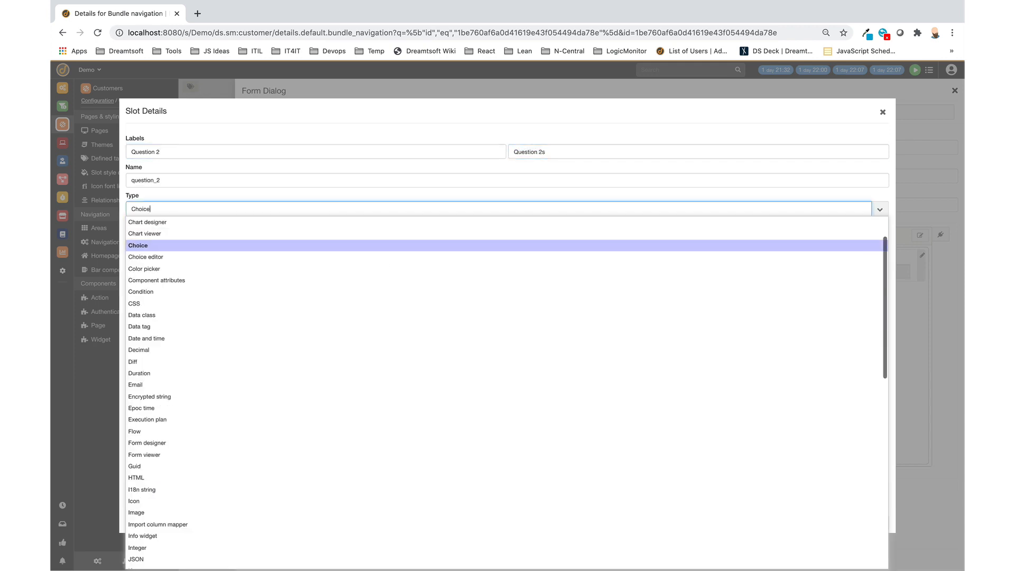
pyautogui.click(312, 241)
# Enter Value 1, Value 2 and Value 3 as the static choices of Question 2, and accept the slot and the Form Dialog
pyautogui.click(584, 301)
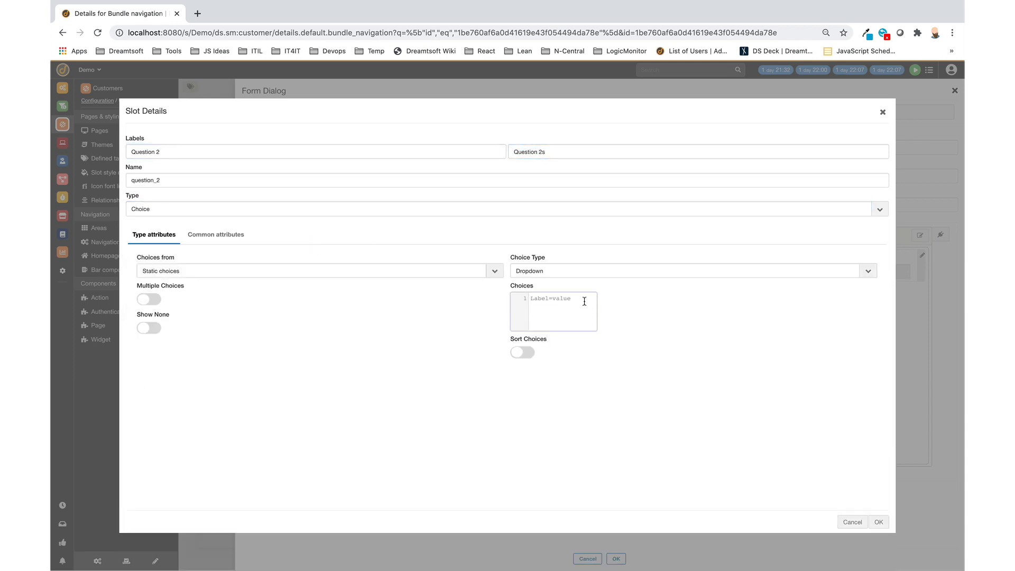
pyautogui.write('Value 1 ')
pyautogui.write('Value 2 ')
pyautogui.write('Value 3')
pyautogui.click(878, 522)
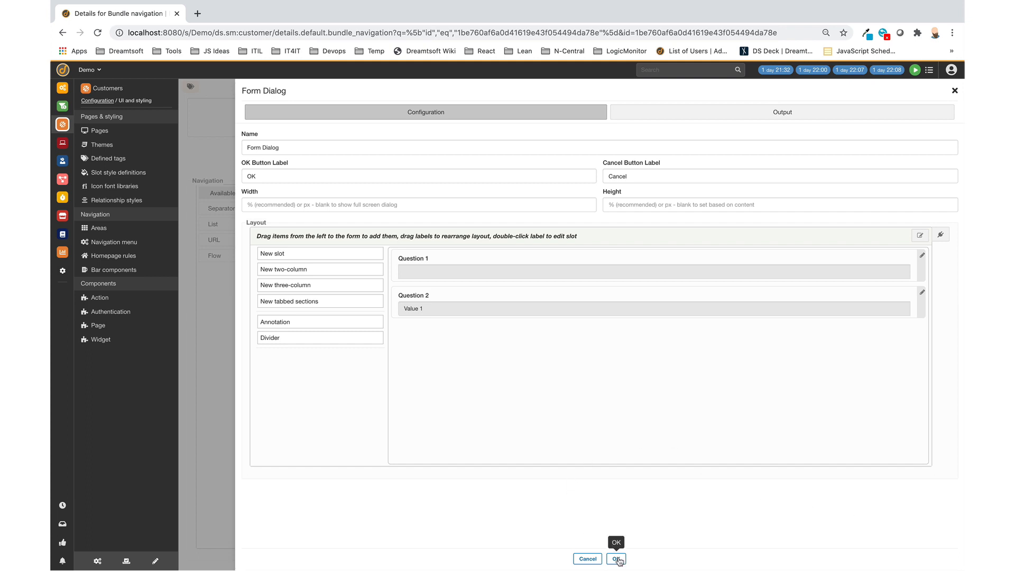
pyautogui.click(616, 559)
# Connect the Always outcome of Start to the Form Dialog and expand the flow's list of available variables
pyautogui.moveTo(532, 344); pyautogui.dragTo(551, 328)
pyautogui.click(920, 297)
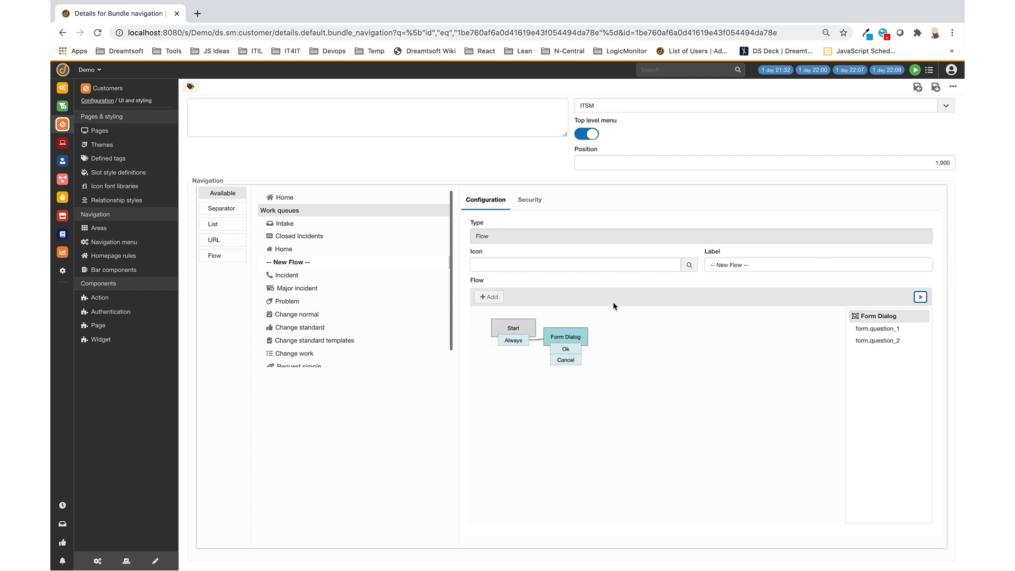
pyautogui.click(489, 297)
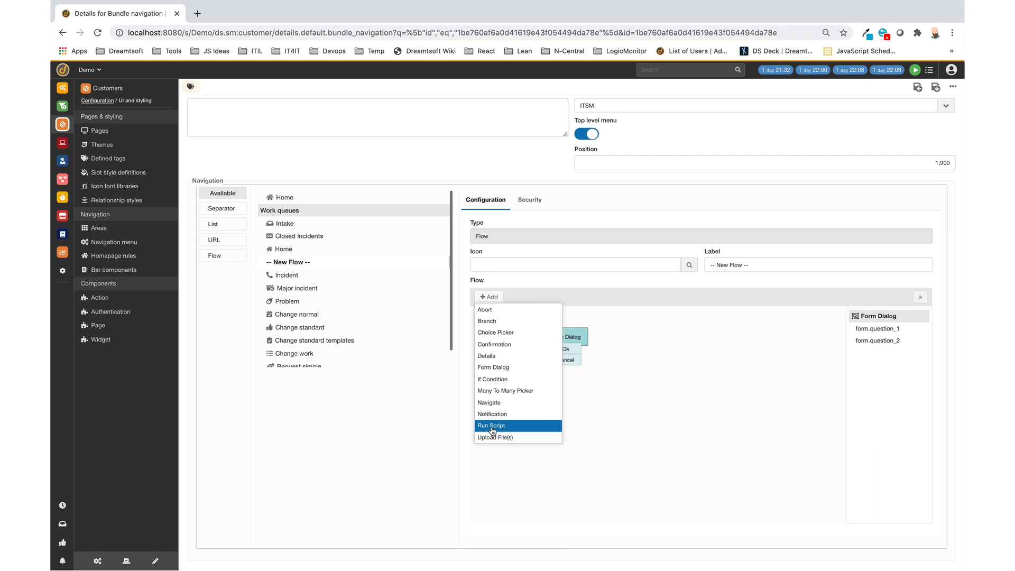
pyautogui.click(491, 426)
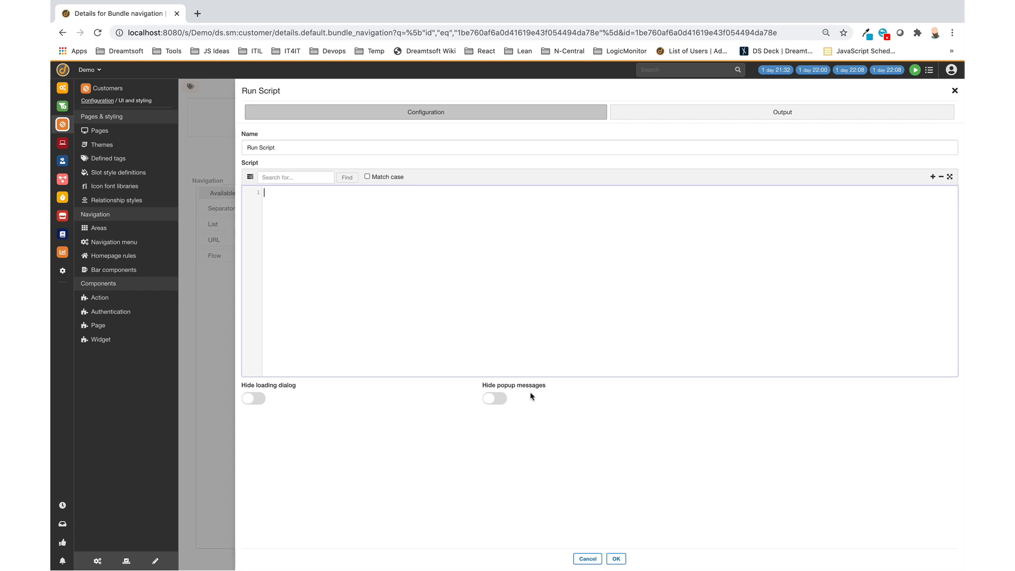
pyautogui.click(587, 559)
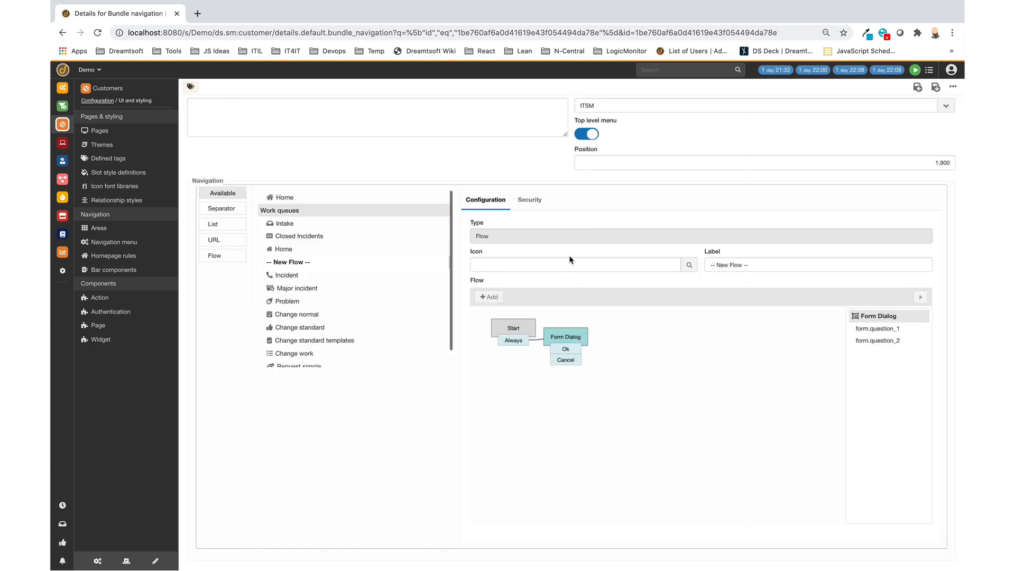
# Give the new flow item the arrow-circle-o-down icon and the label Start flow, and save the navigation without leaving it
pyautogui.click(570, 270)
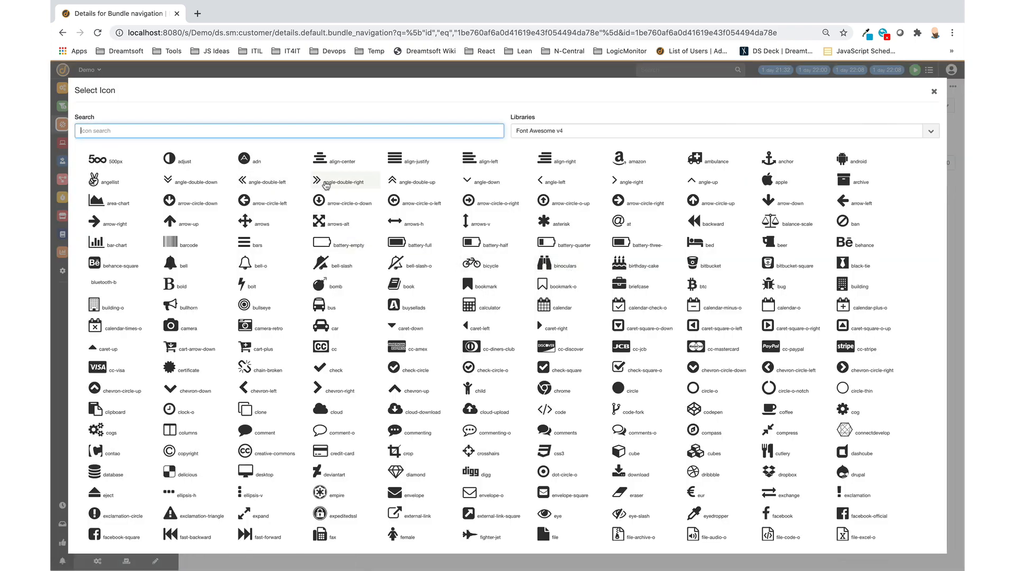
pyautogui.click(333, 182)
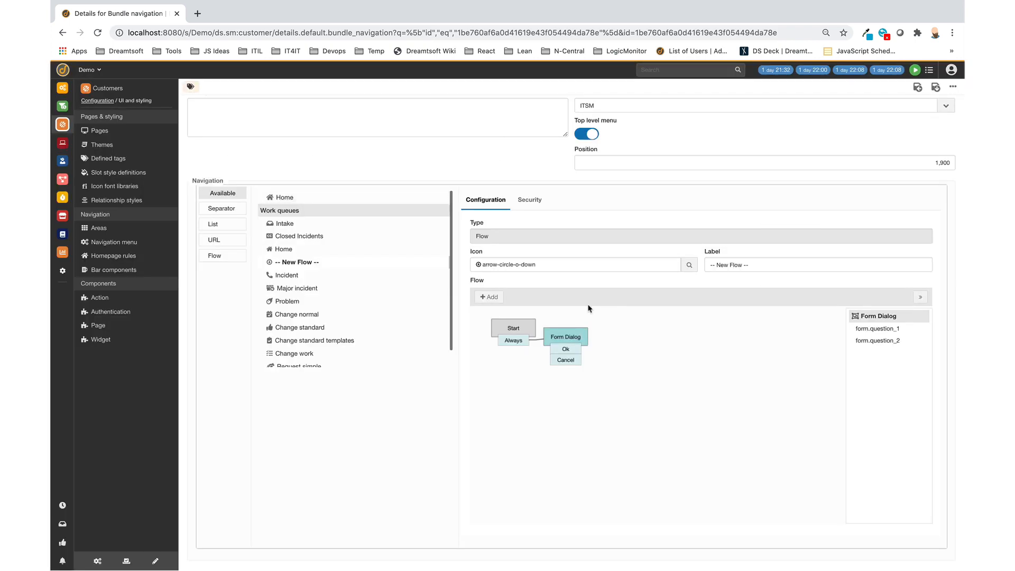
pyautogui.click(733, 268)
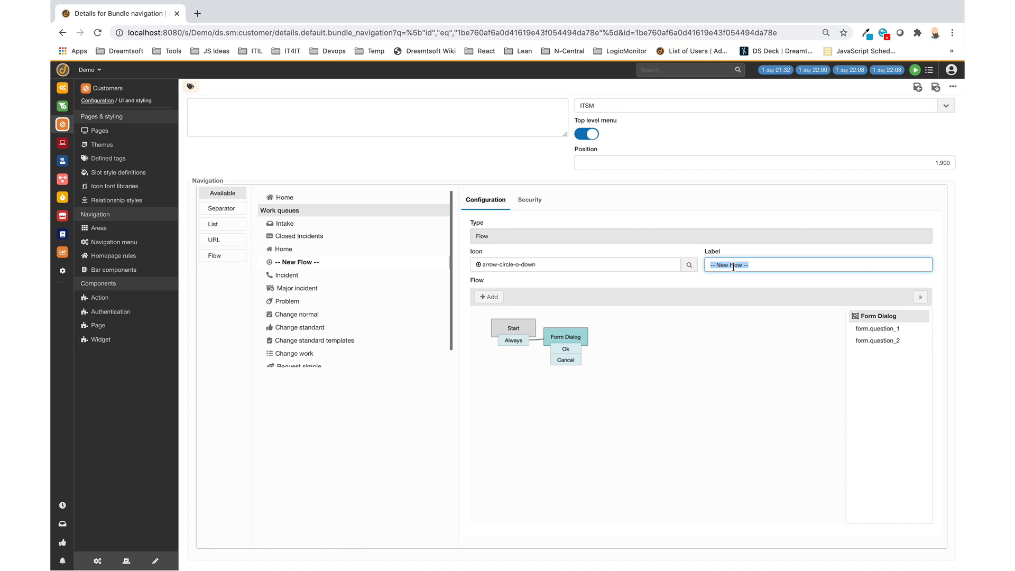
pyautogui.write('Start flow')
pyautogui.click(936, 87)
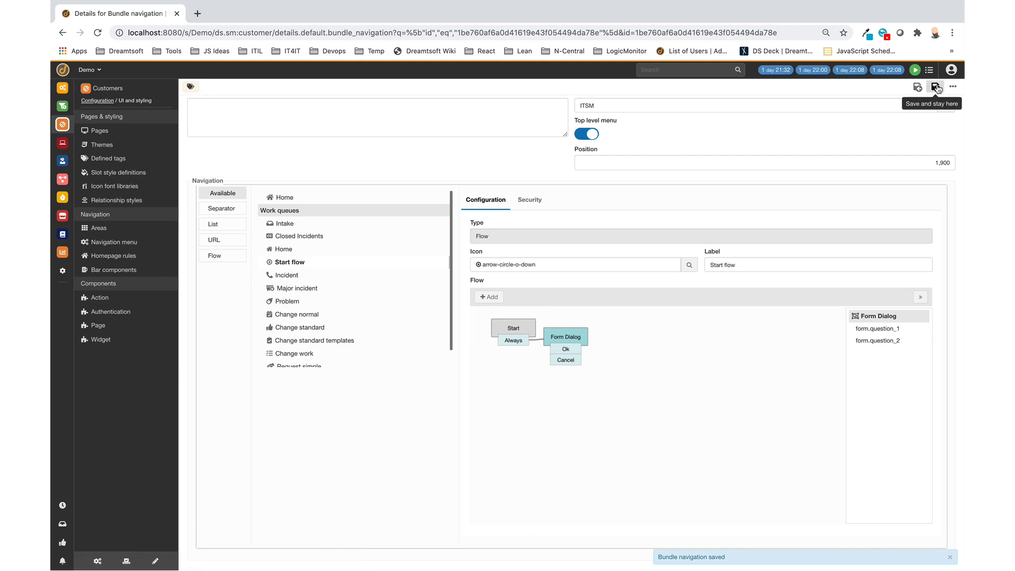
# Turn off Top level menu for the ITSM bundle navigation and save the record
pyautogui.scroll(2, 457, 405)
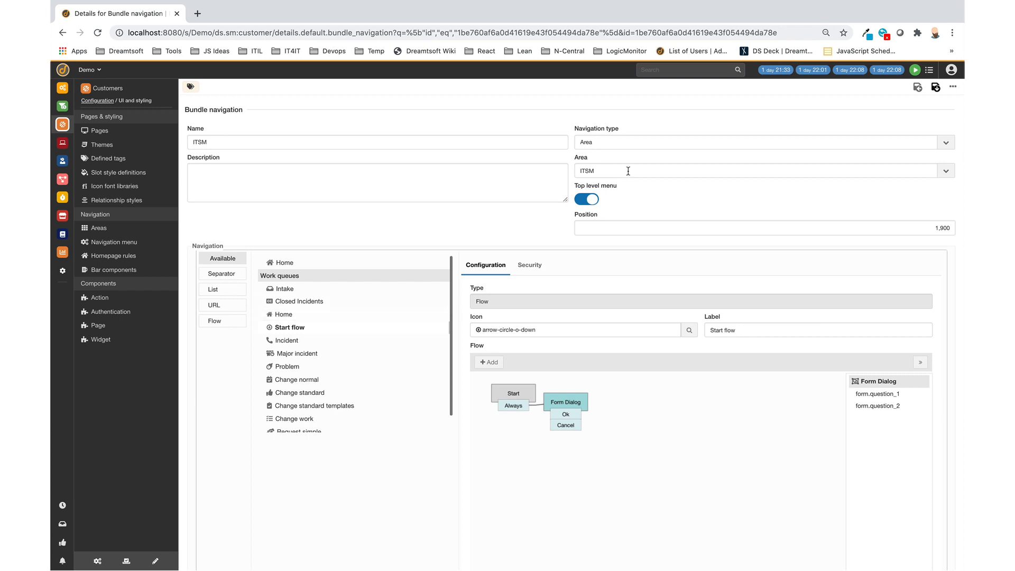
pyautogui.click(591, 201)
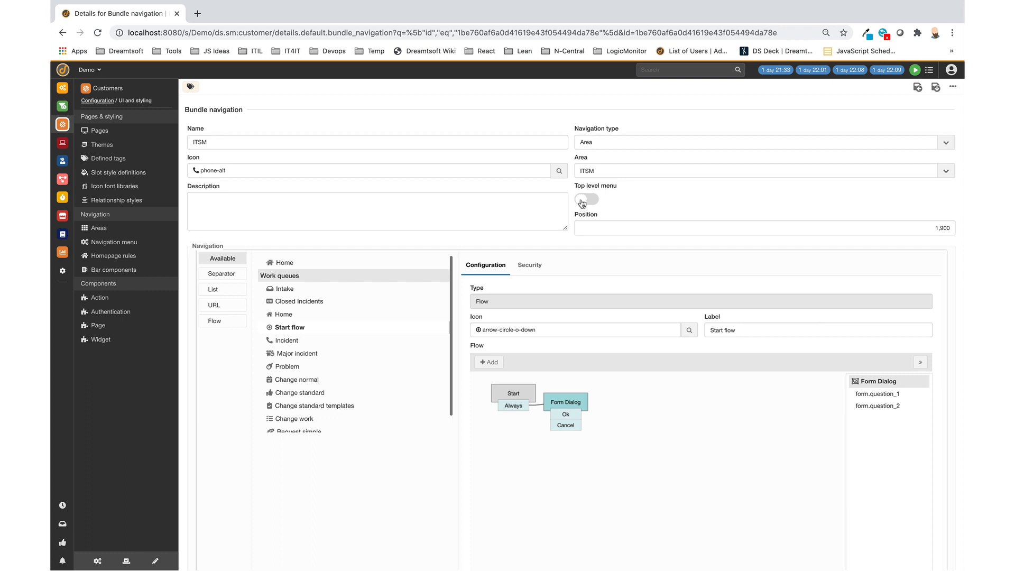
pyautogui.click(63, 161)
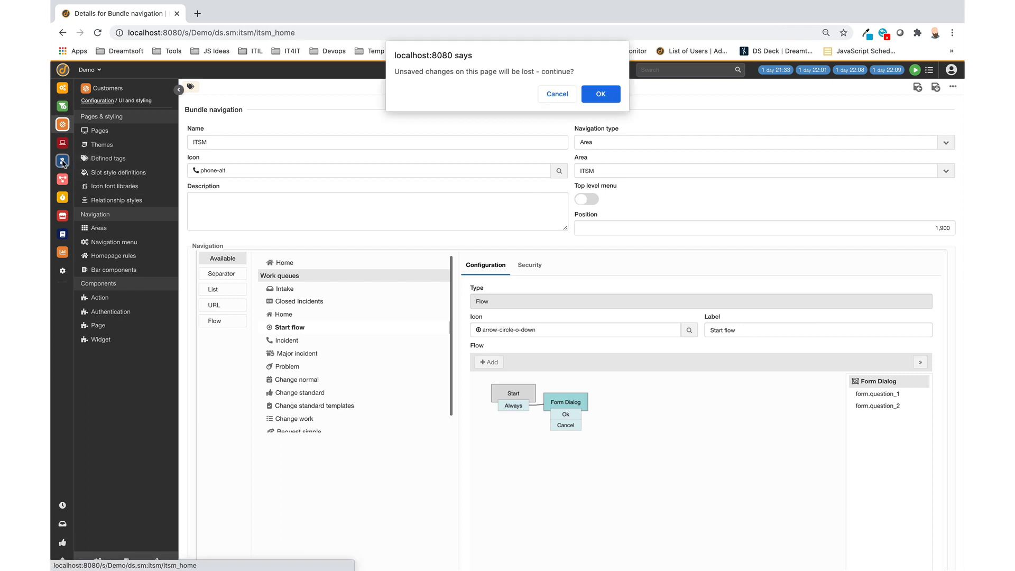
pyautogui.click(544, 94)
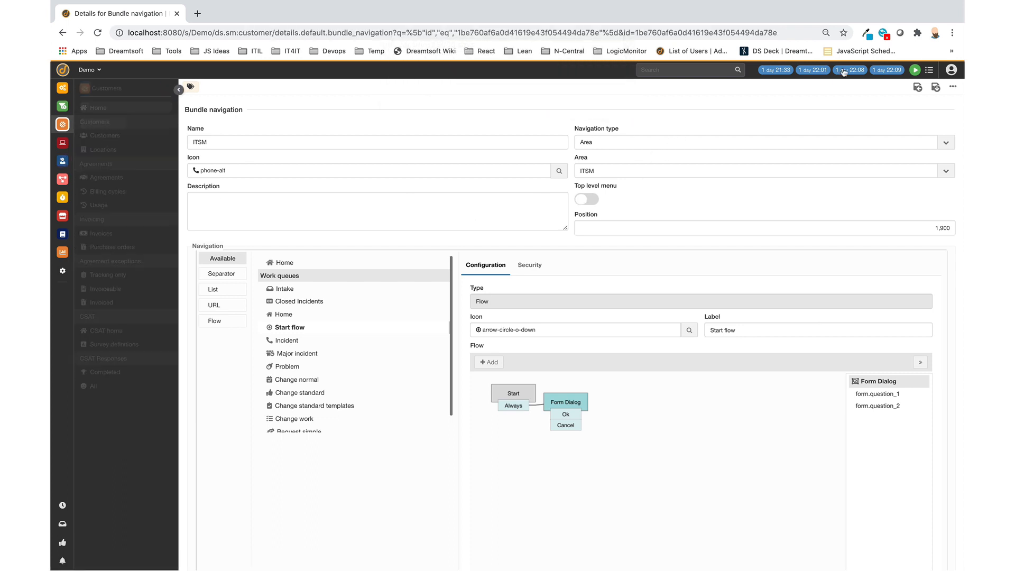
pyautogui.click(937, 88)
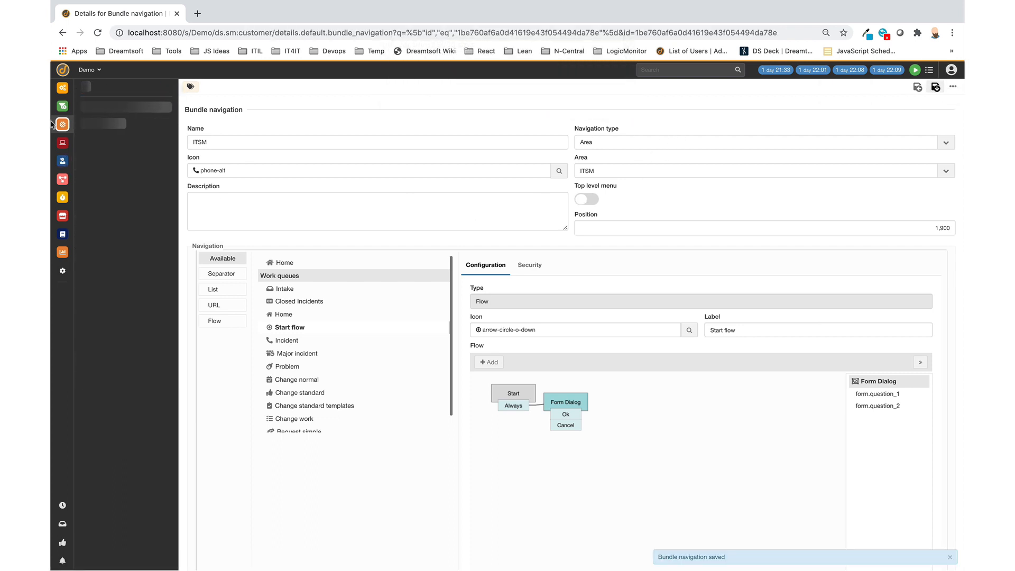
# Open the ITSM area and expand its ITSM submenu to check the customized navigation items
pyautogui.click(62, 164)
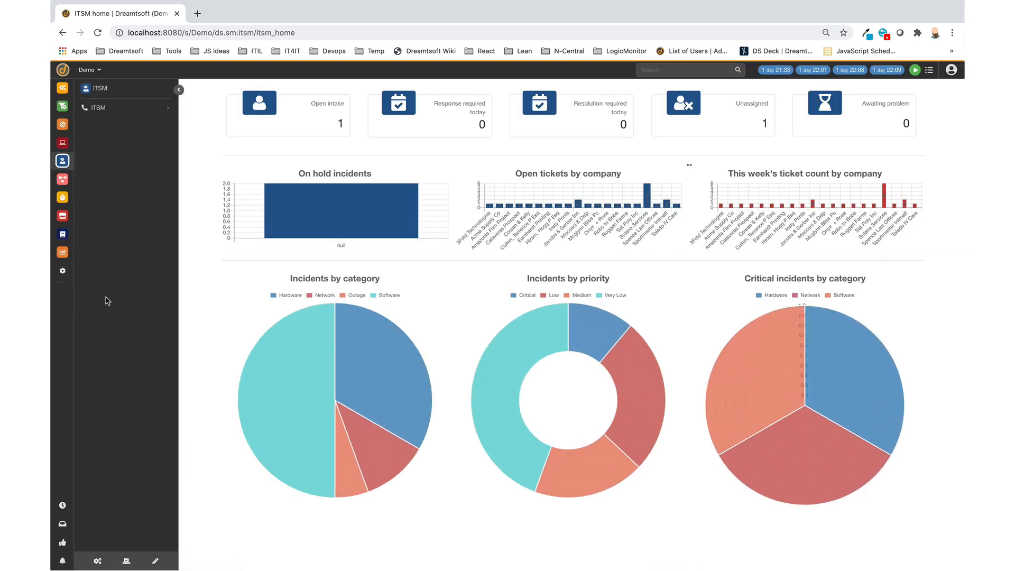
pyautogui.click(113, 109)
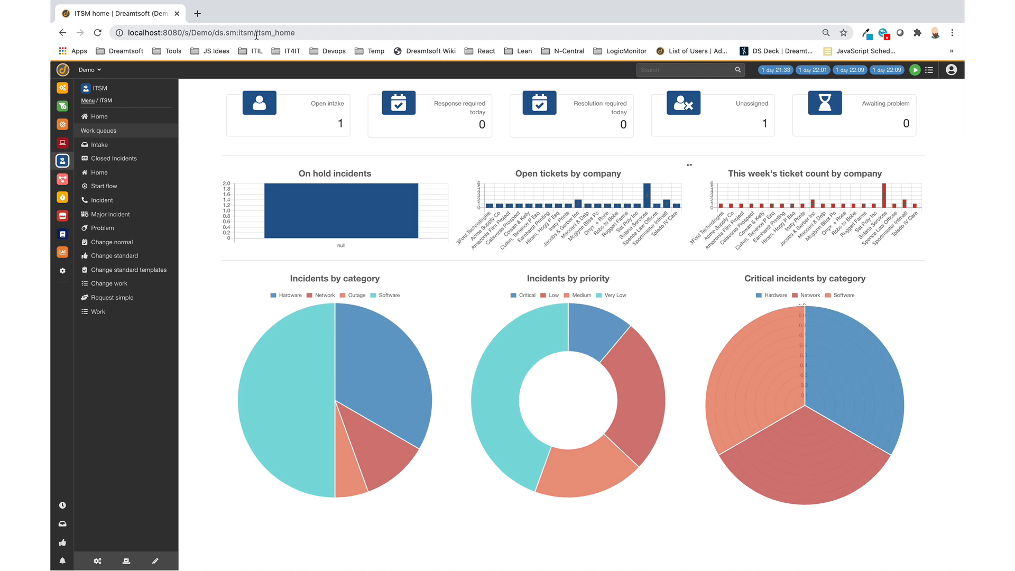
# Go to the address localhost:8080/s/Demo/ds.sm:itsm/newpage and start creating the missing page in the page editor
pyautogui.moveTo(257, 35); pyautogui.dragTo(310, 35)
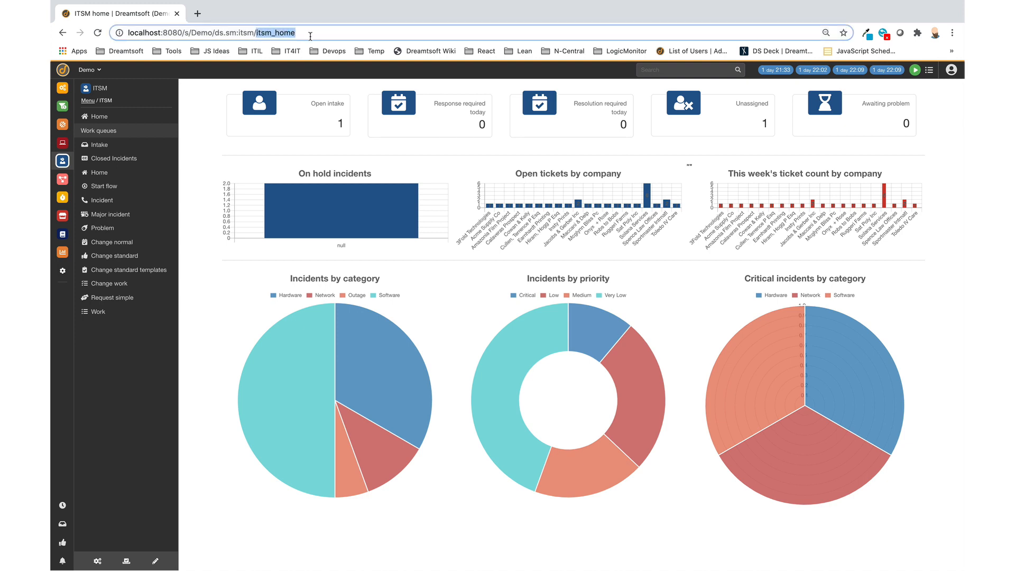
pyautogui.write('newpage')
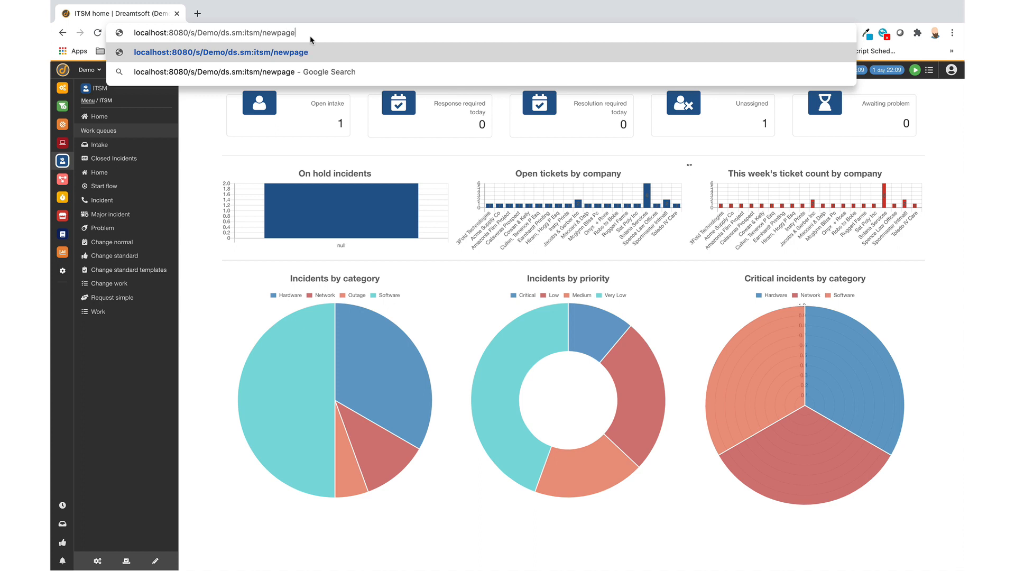
pyautogui.press('Return')
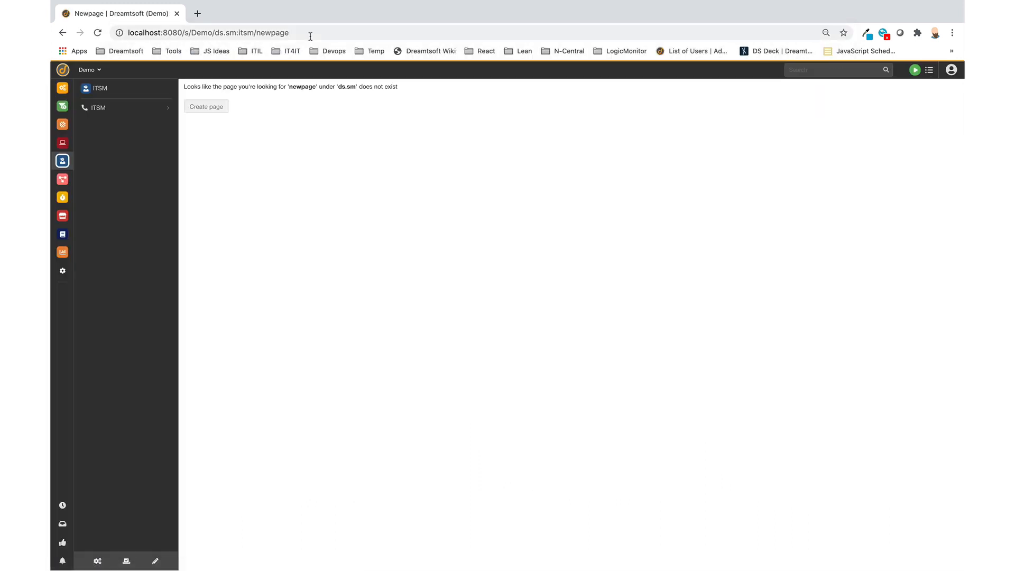
pyautogui.click(206, 108)
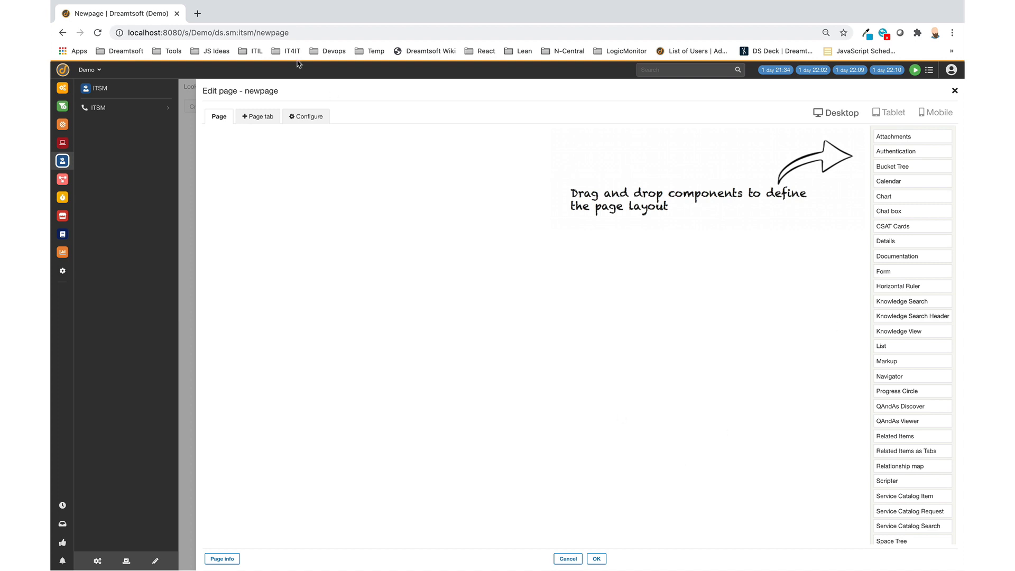
pyautogui.doubleClick(276, 34)
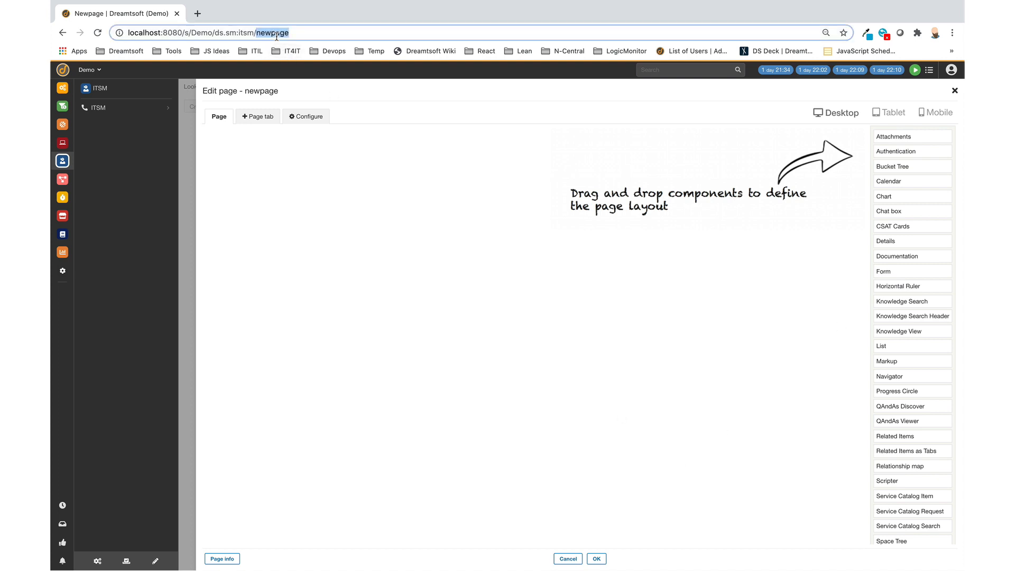